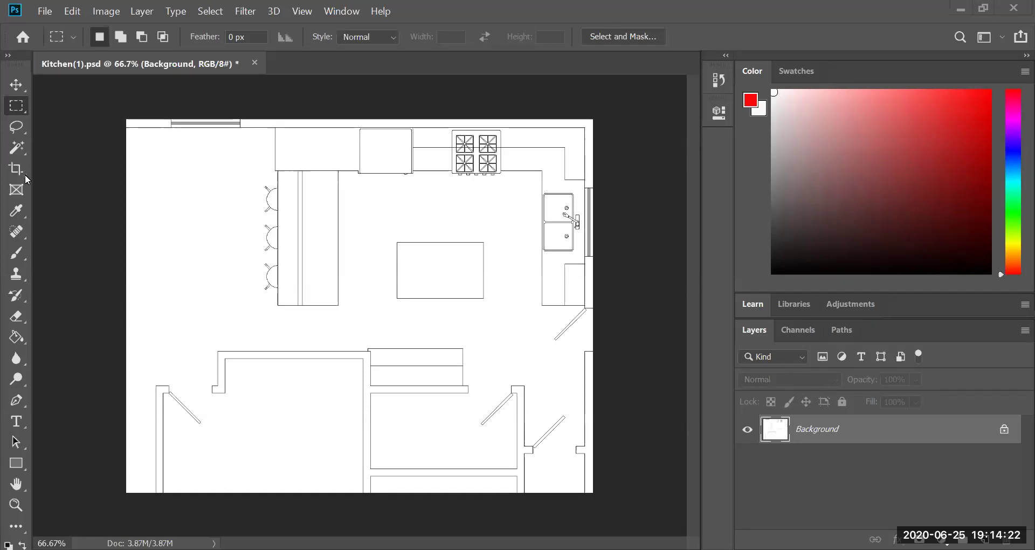
Step: Choose the Magic Wand Tool from the selection tool group
left_click(16, 147)
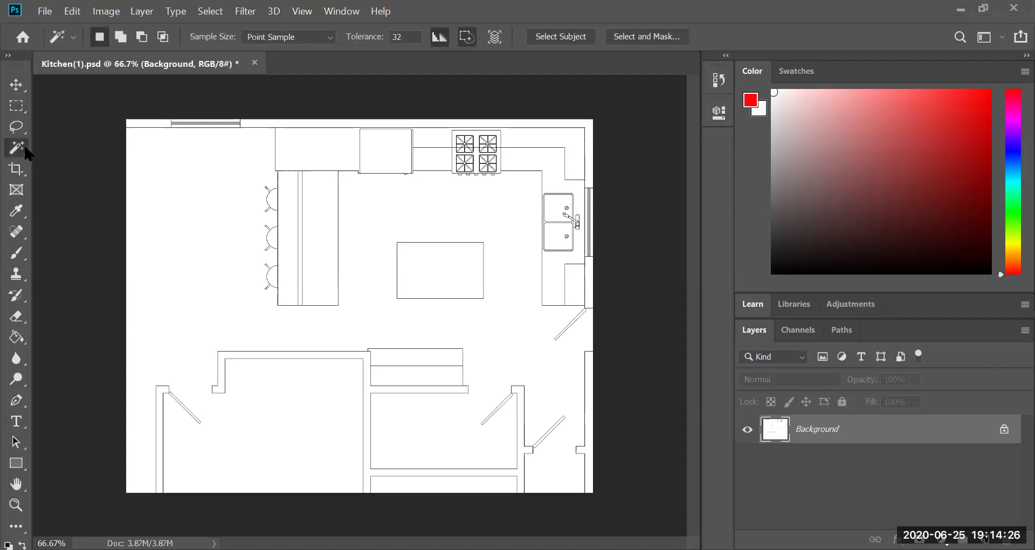
right_click(23, 143)
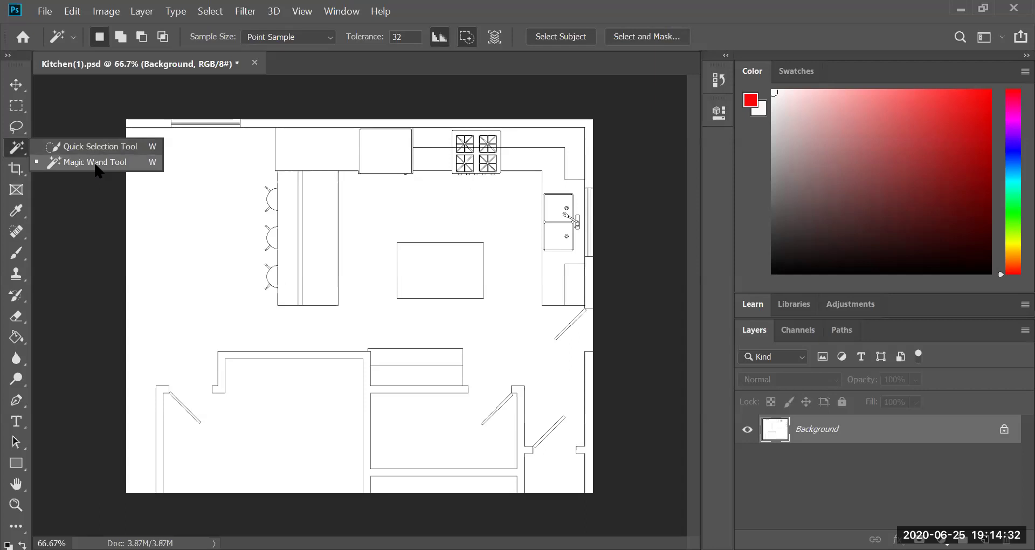
left_click(94, 163)
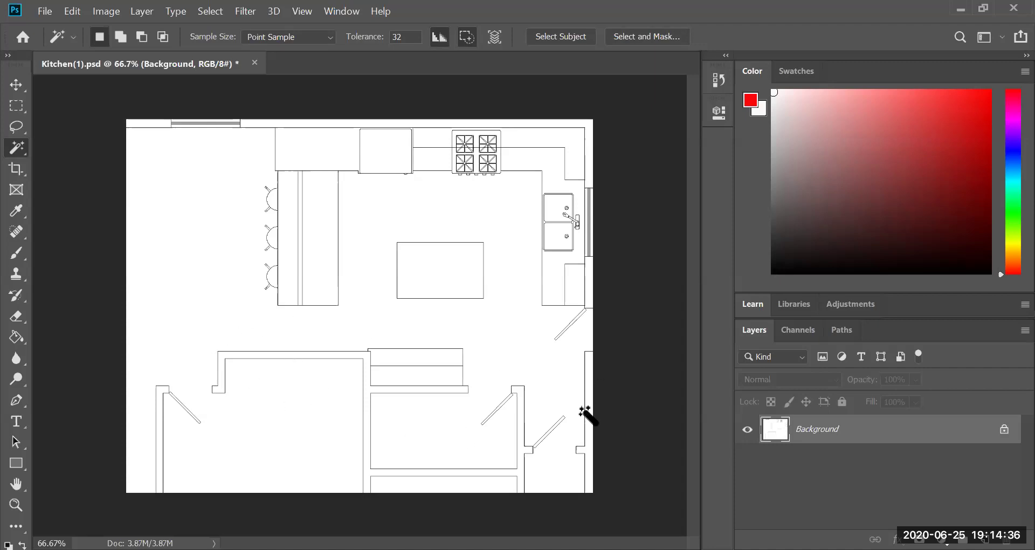
Step: Test Magic Wand selections on the lower wall, floor and kitchen island, then deselect
left_click(349, 356)
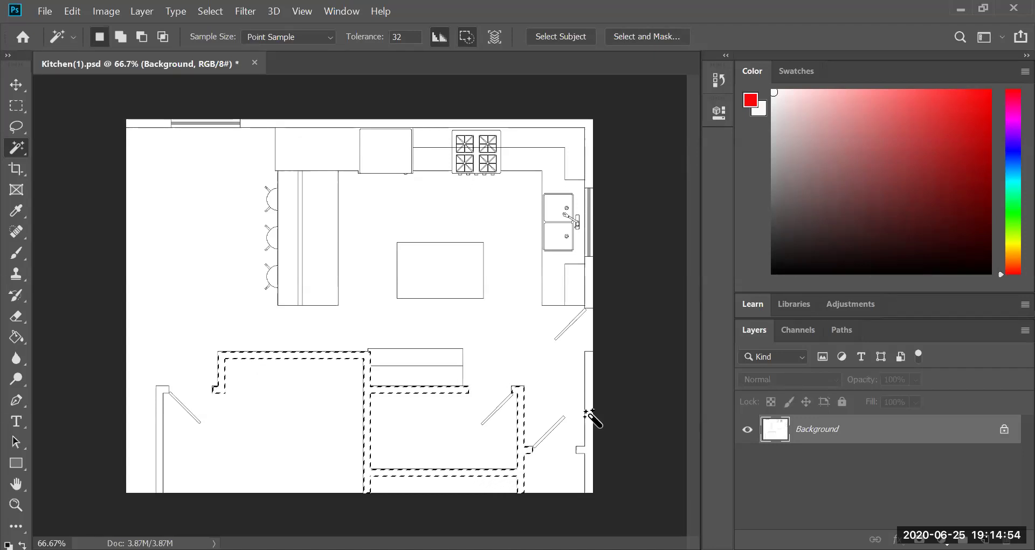
left_click(499, 345)
left_click(455, 269)
left_click(232, 216)
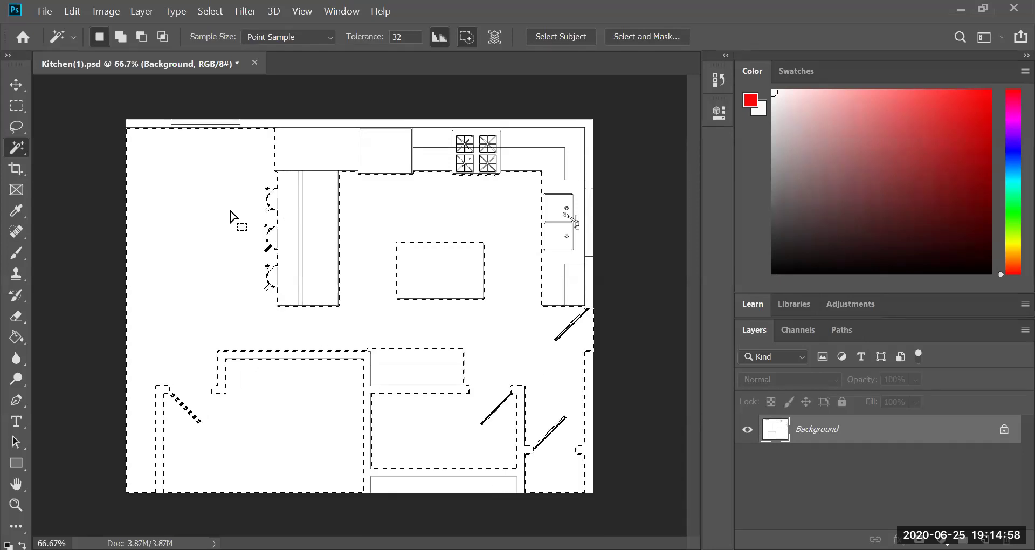
key("ctrl+d")
Step: Test the counter, upper cabinets and floor, then reselect the lower interior wall outline
left_click(329, 215)
left_click(324, 158)
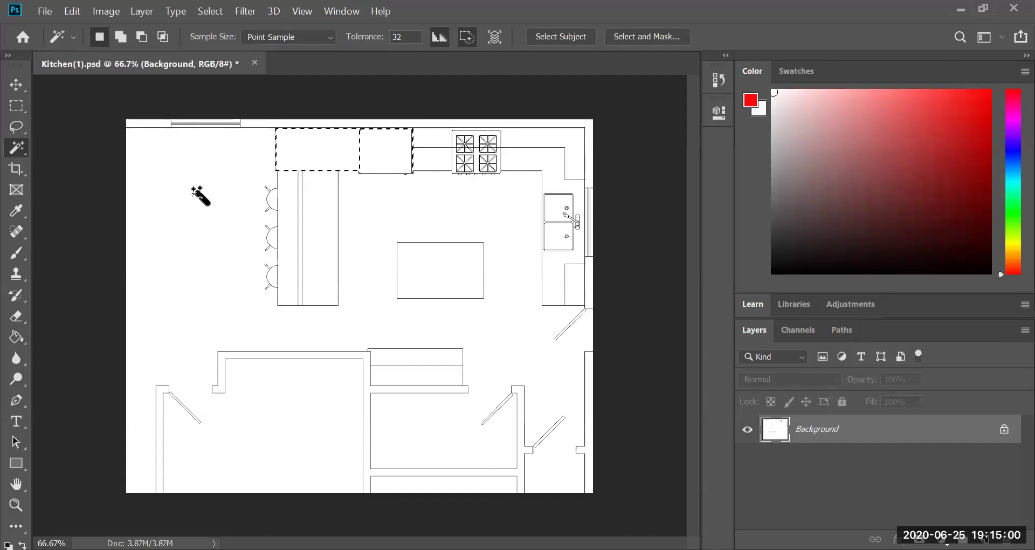
left_click(199, 195)
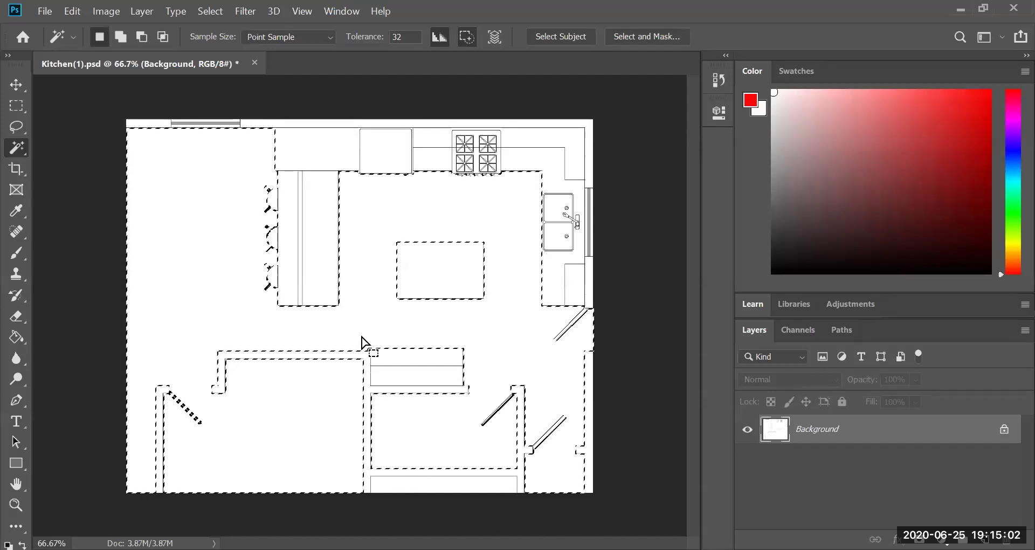
key("ctrl+d")
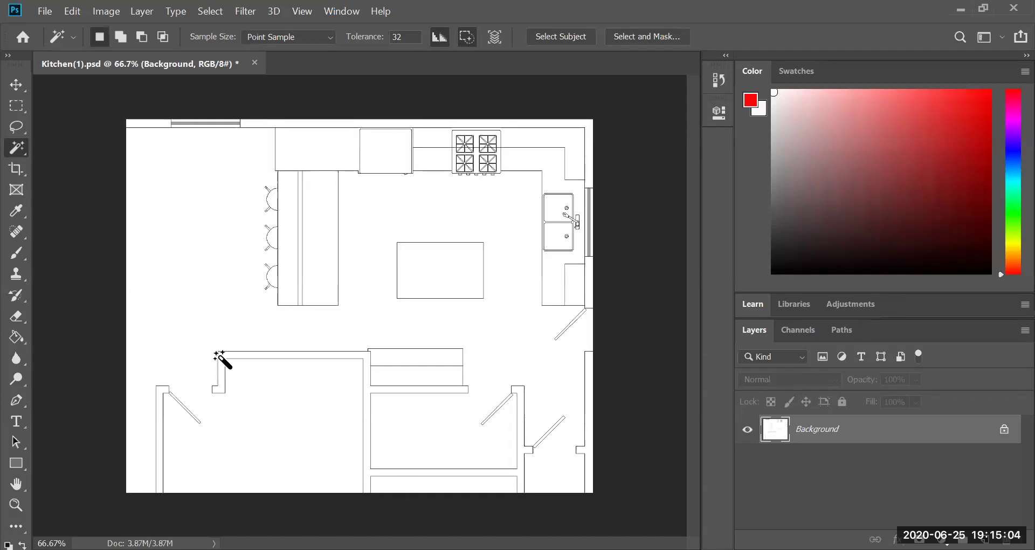
left_click(221, 355)
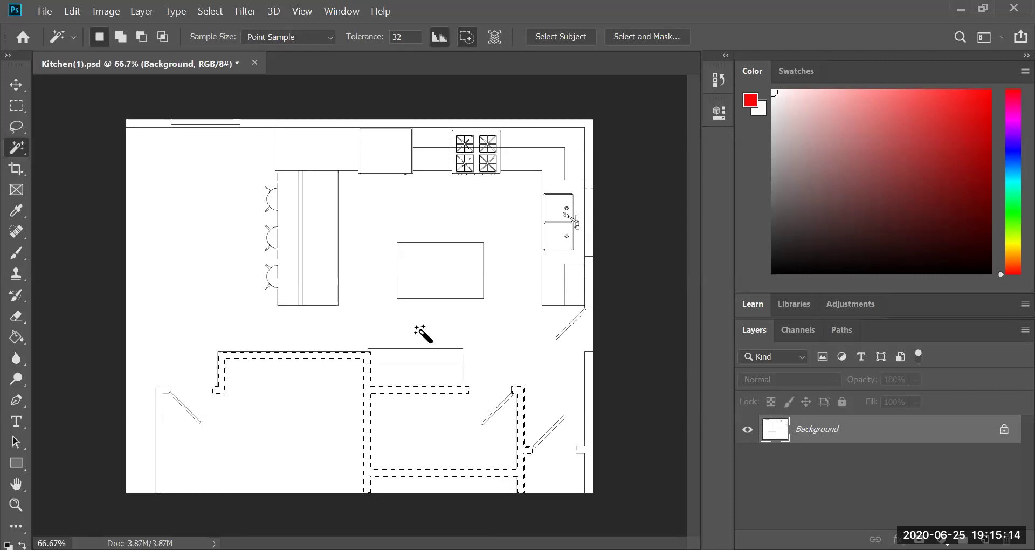
Step: Add the left, lower-right, right, top and top-left wall strips to the wall selection
left_click(159, 389, "shift")
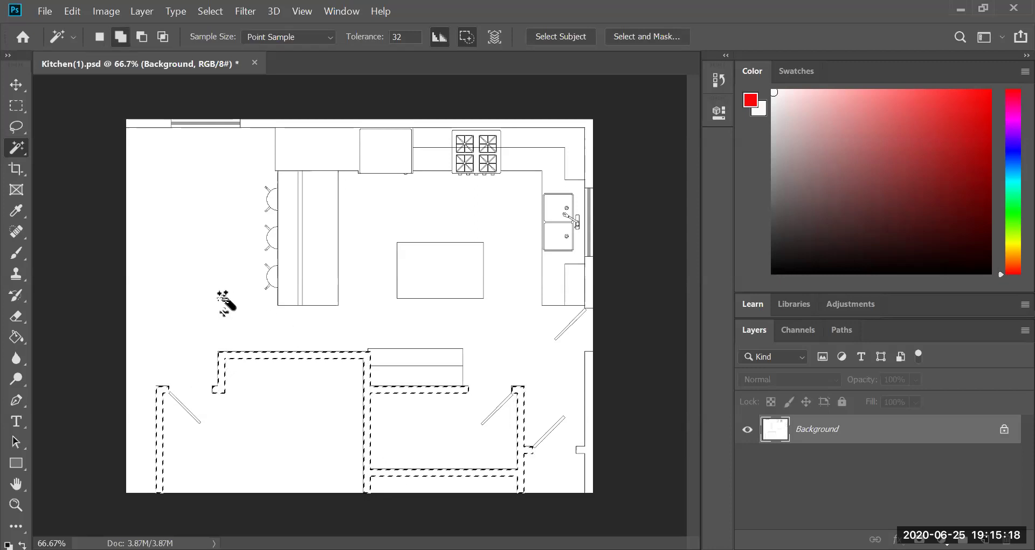
left_click(587, 445, "shift")
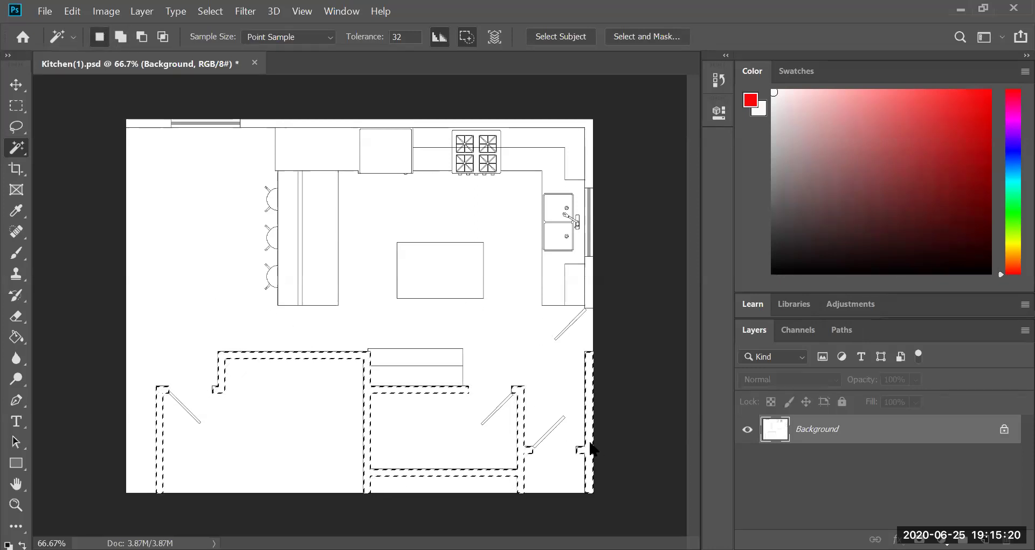
left_click(590, 289, "shift")
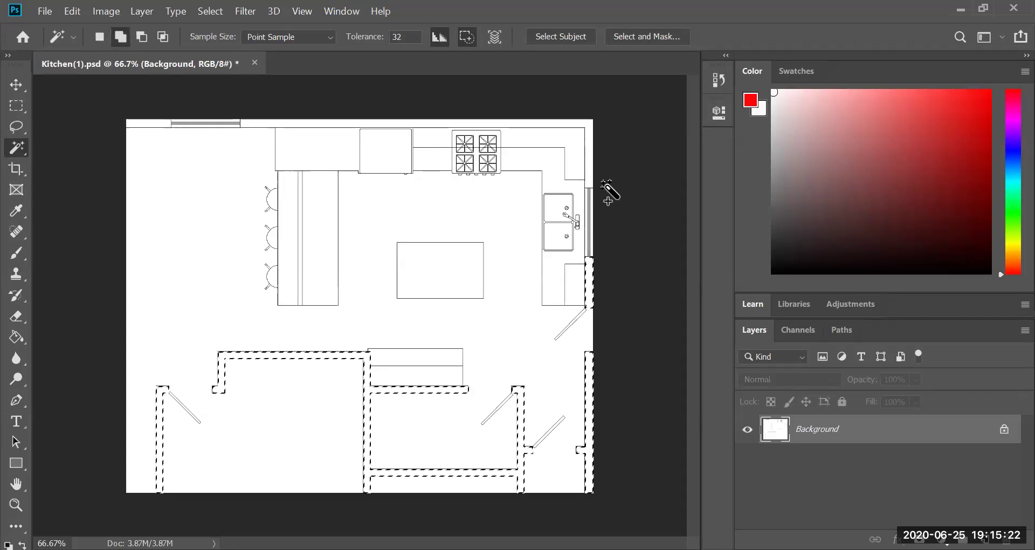
left_click(590, 170, "shift")
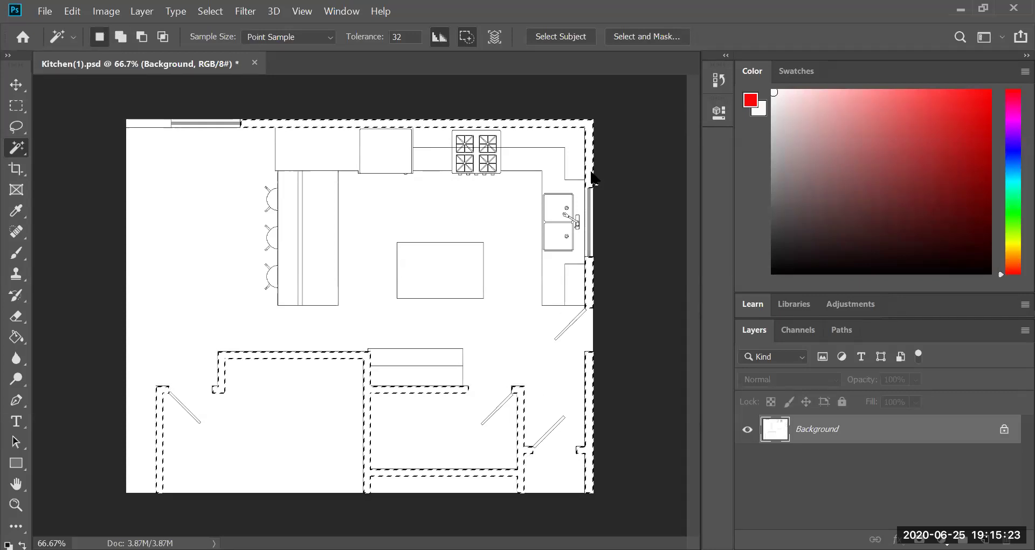
left_click(157, 122, "shift")
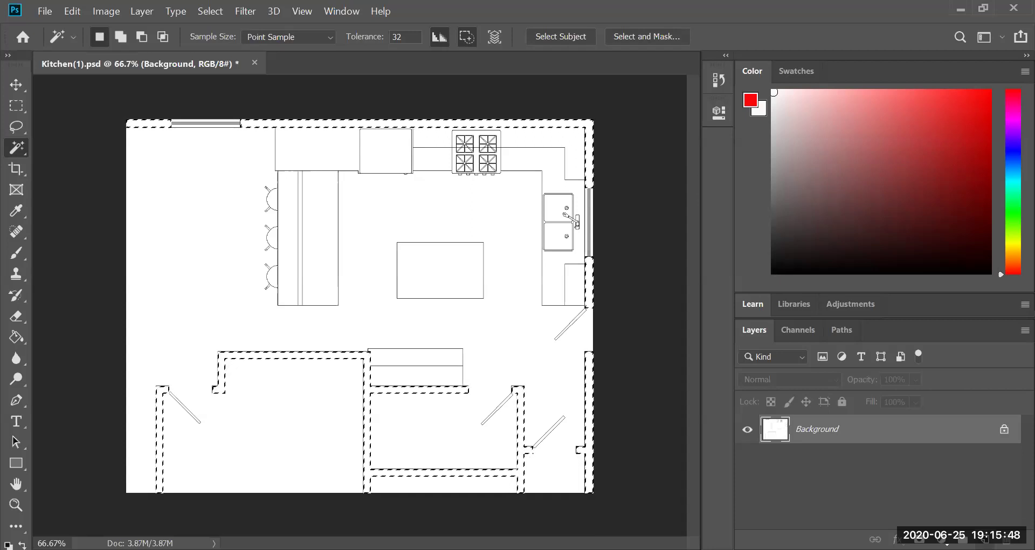
Step: Create a new layer above the plan and rename it 'walls'
left_click(985, 539)
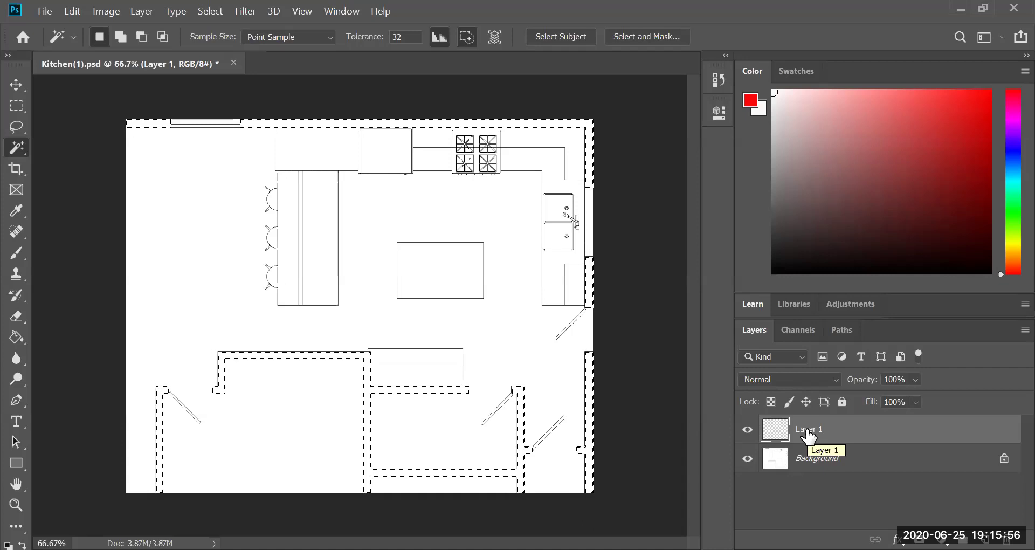
double_click(807, 429)
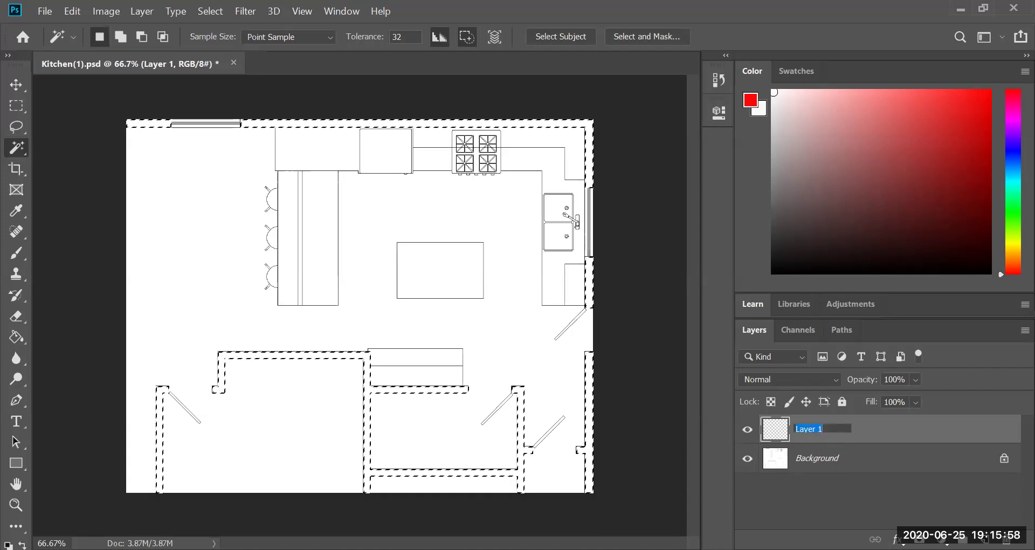
type("w")
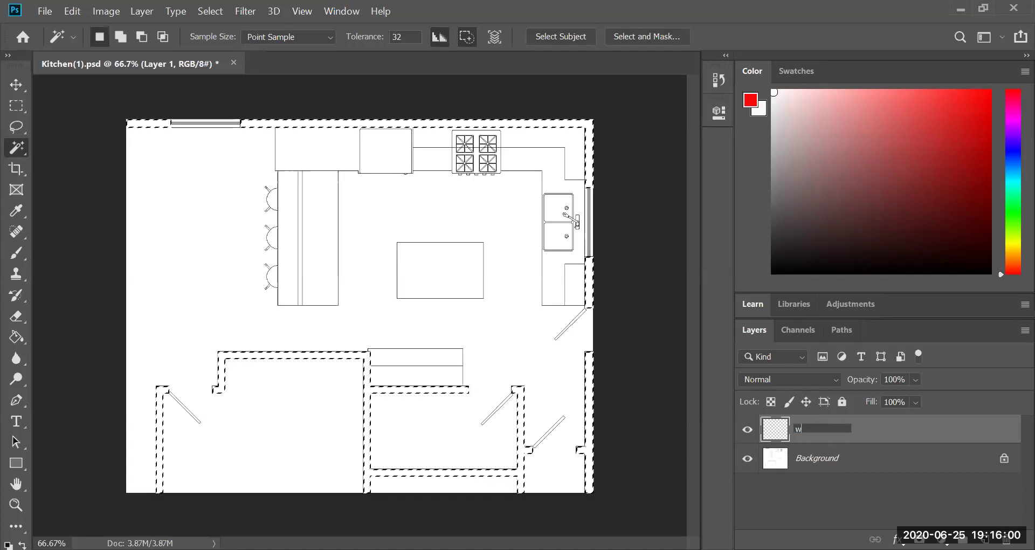
type("alls")
key("Return")
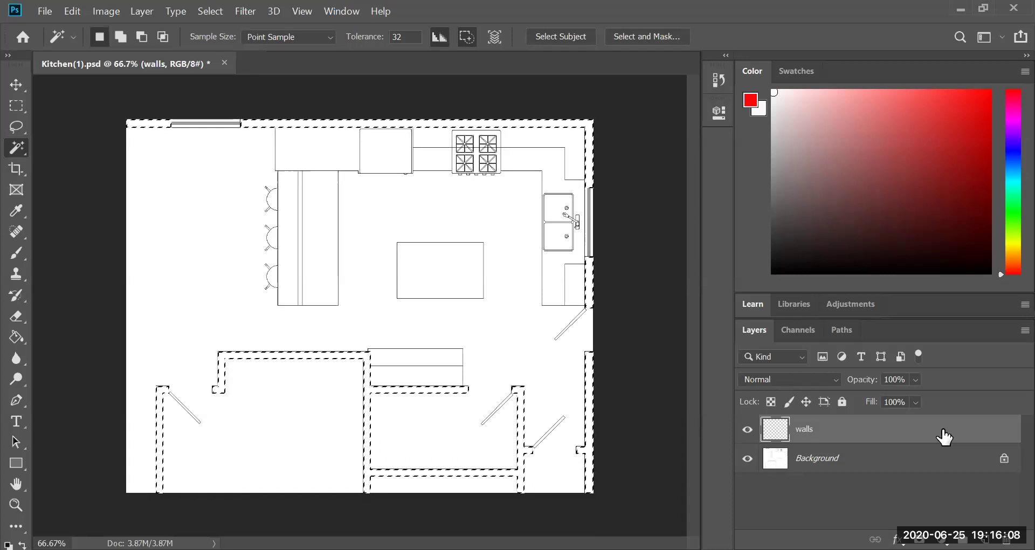
Step: Switch between the Background and walls layers, leaving the walls layer active
left_click(932, 463)
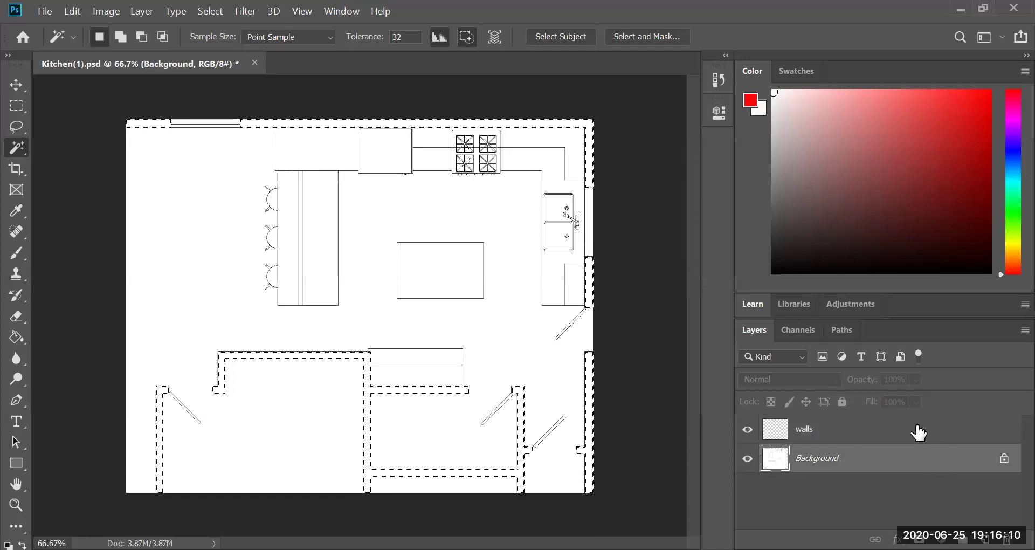
left_click(917, 429)
left_click(923, 469)
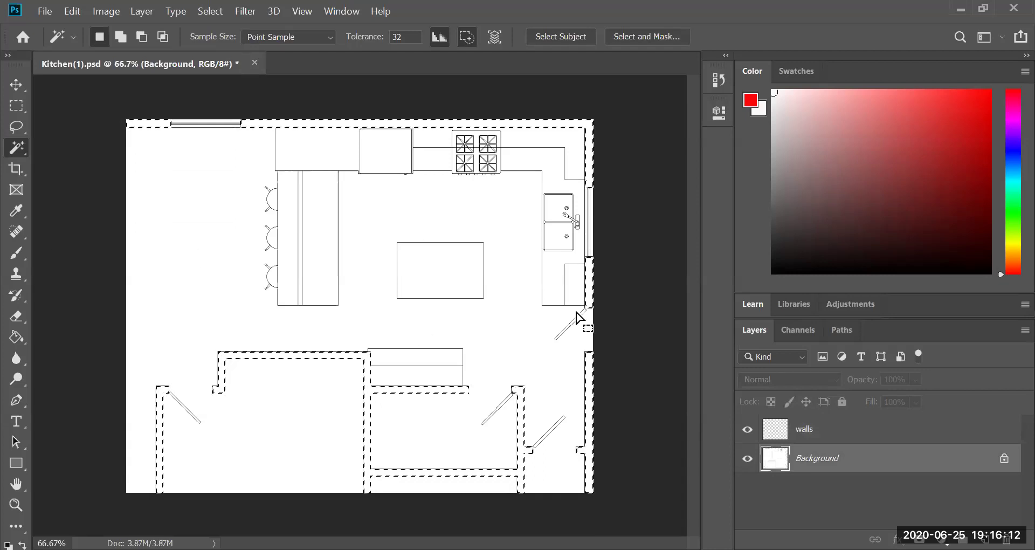
left_click(882, 434)
left_click(917, 471)
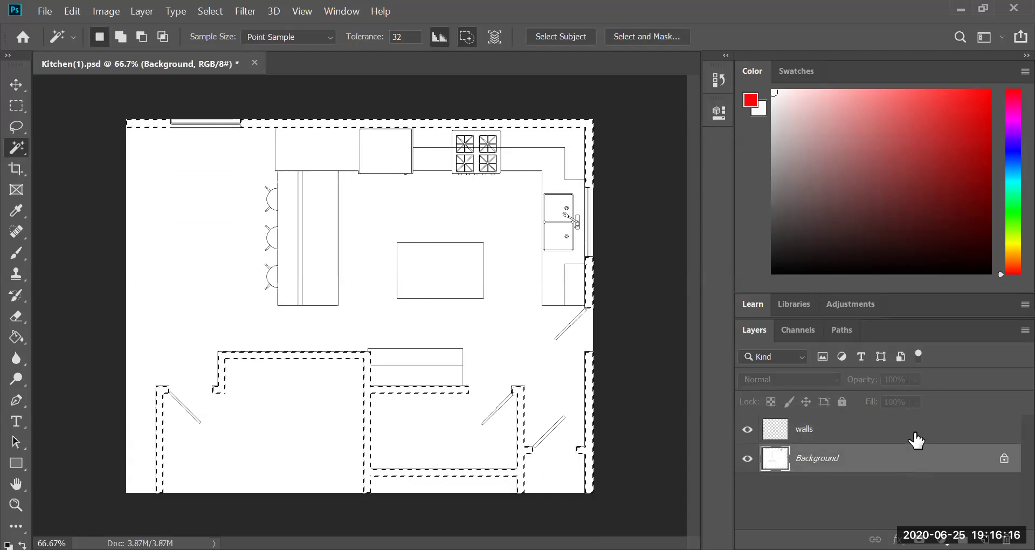
left_click(916, 439)
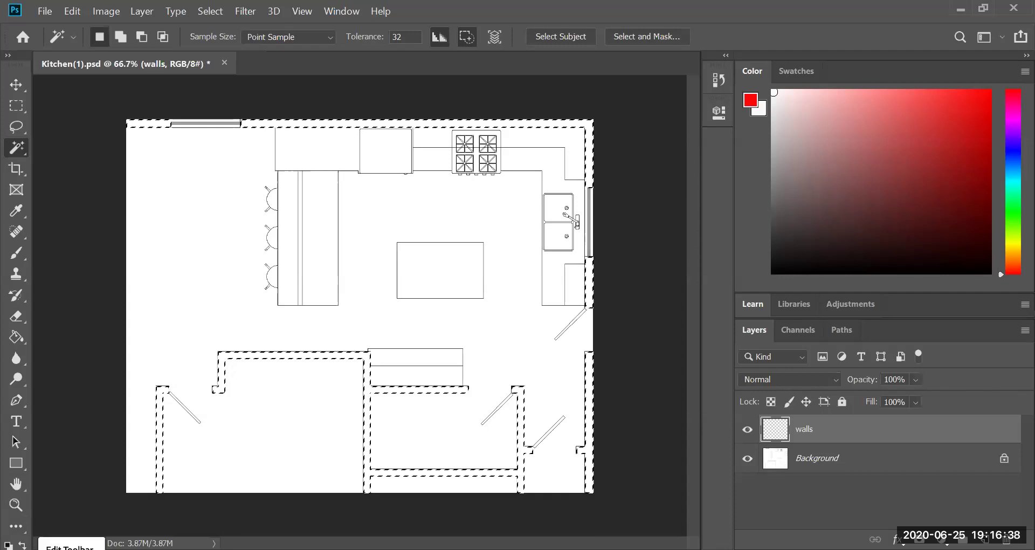
Step: Reset to default colours: black foreground, white background
left_click(7, 544)
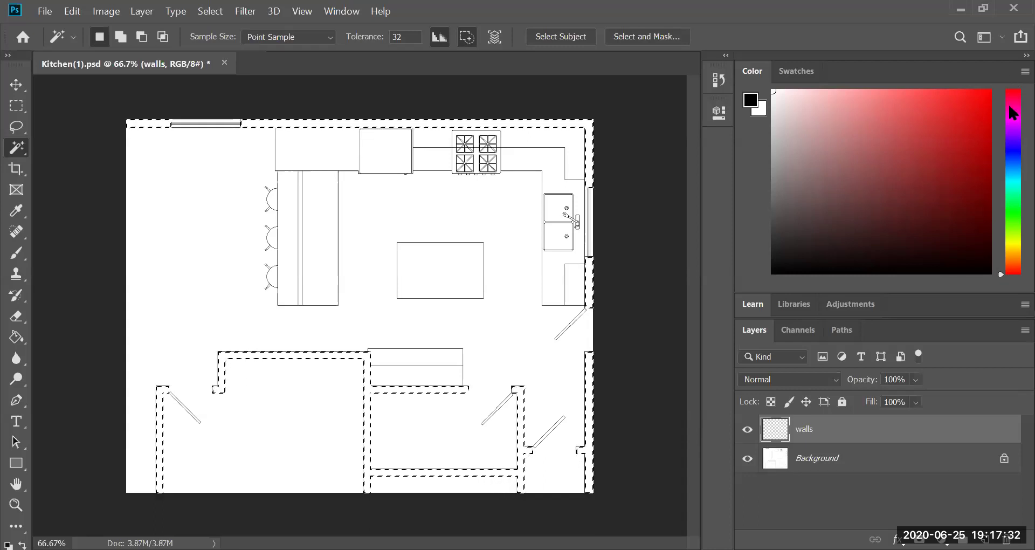
Step: Try magenta for the background and foreground colours in the Color panel
left_click(1013, 117)
left_click(935, 116)
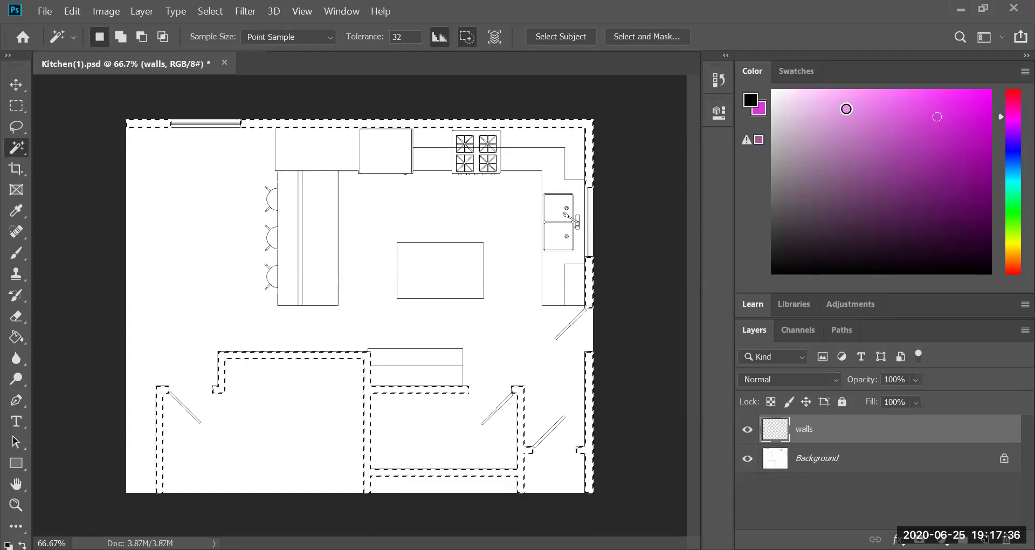
left_click(751, 103)
left_click(977, 108)
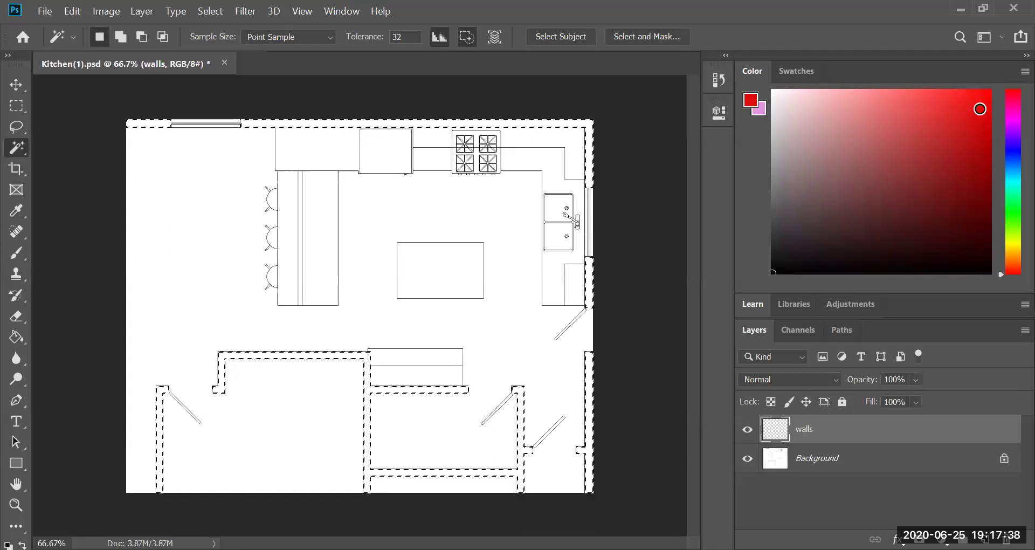
left_click(1013, 115)
left_click(963, 130)
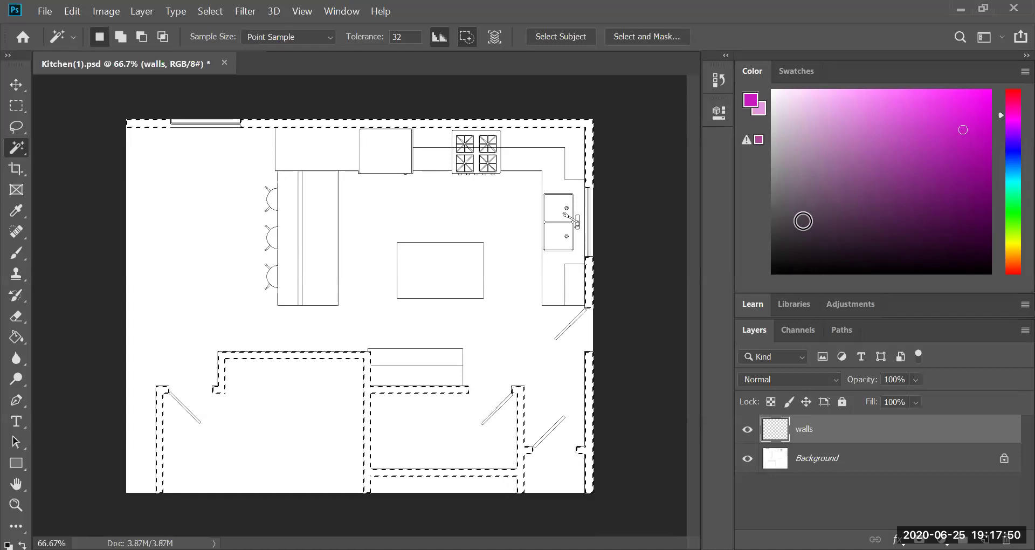
Step: Try near-white and pink foreground shades, then return the foreground to black
left_click(778, 270)
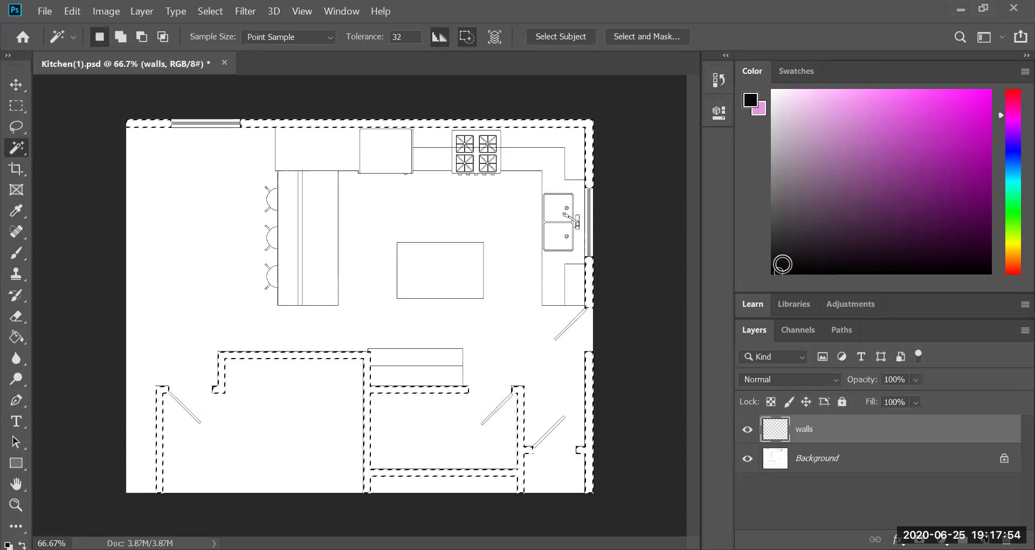
left_click_drag(780, 265, 777, 94)
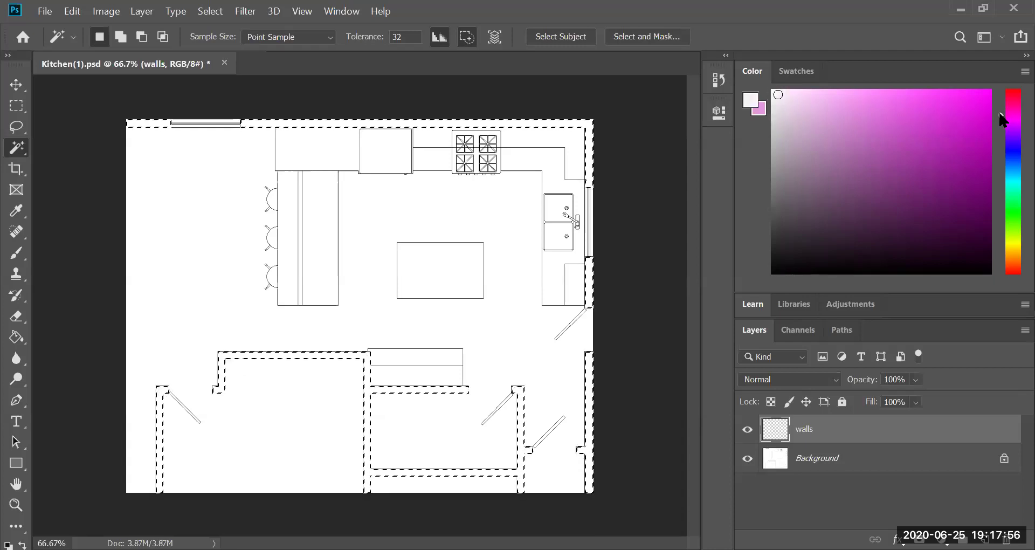
mouse_move(999, 113)
left_mouse_down()
mouse_move(999, 234)
mouse_move(1002, 99)
left_mouse_up()
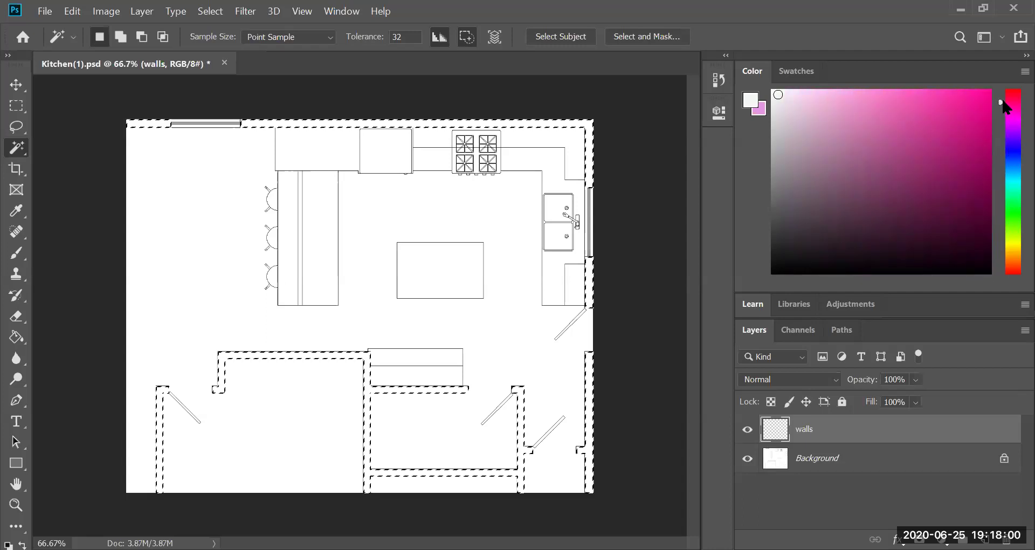
left_click(979, 126)
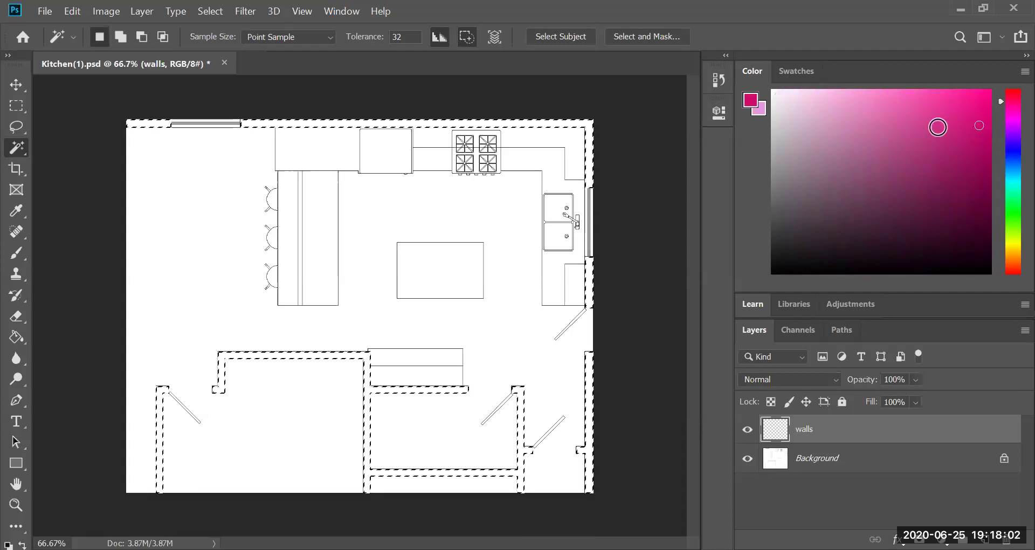
left_click(844, 134)
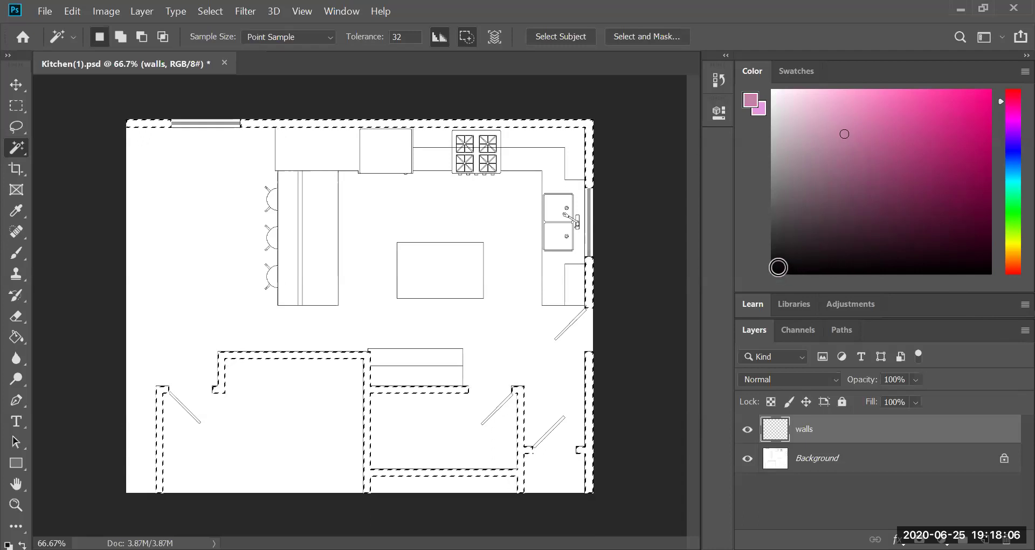
left_click(778, 265)
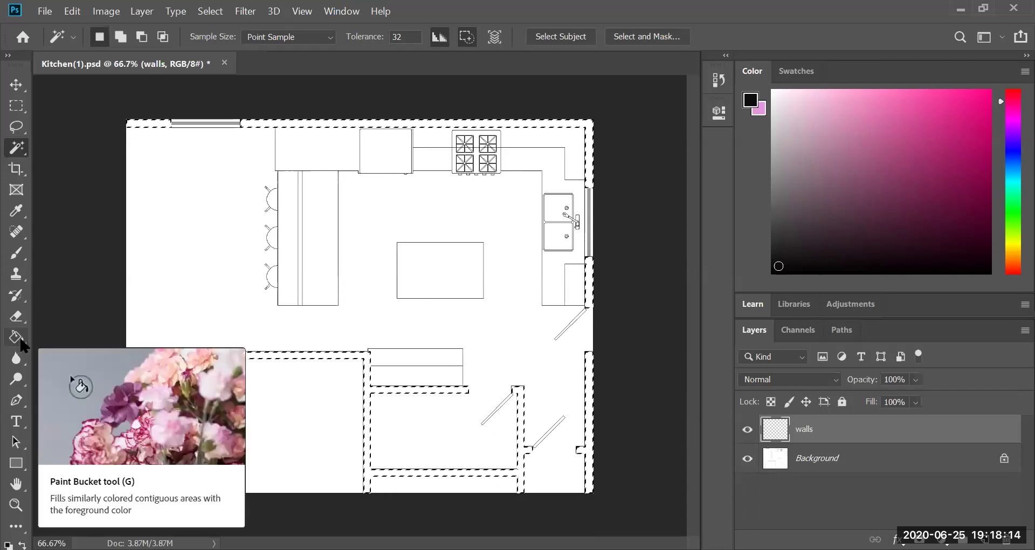
Step: Choose the Paint Bucket Tool from the Gradient tool group
left_click(22, 346)
right_click(23, 346)
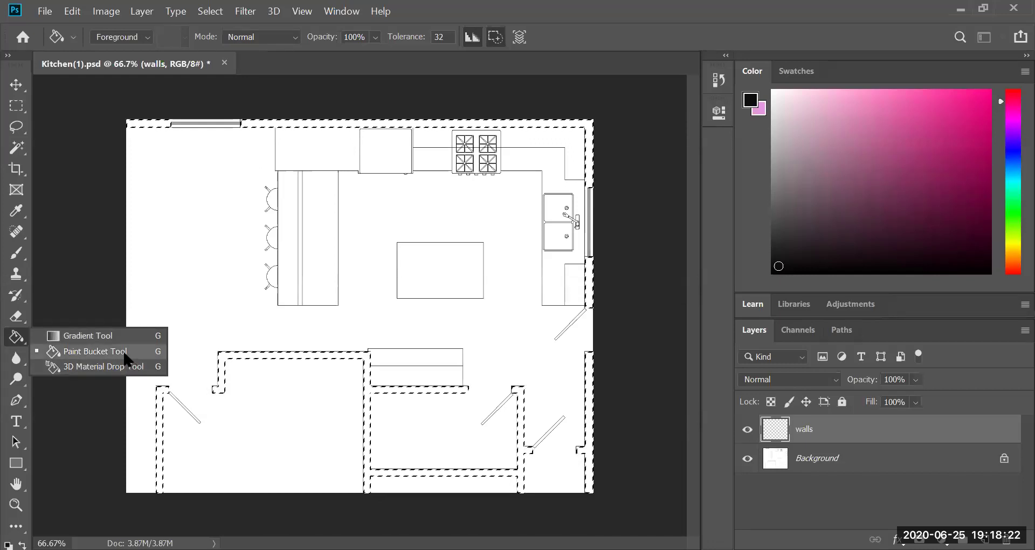
left_click(122, 358)
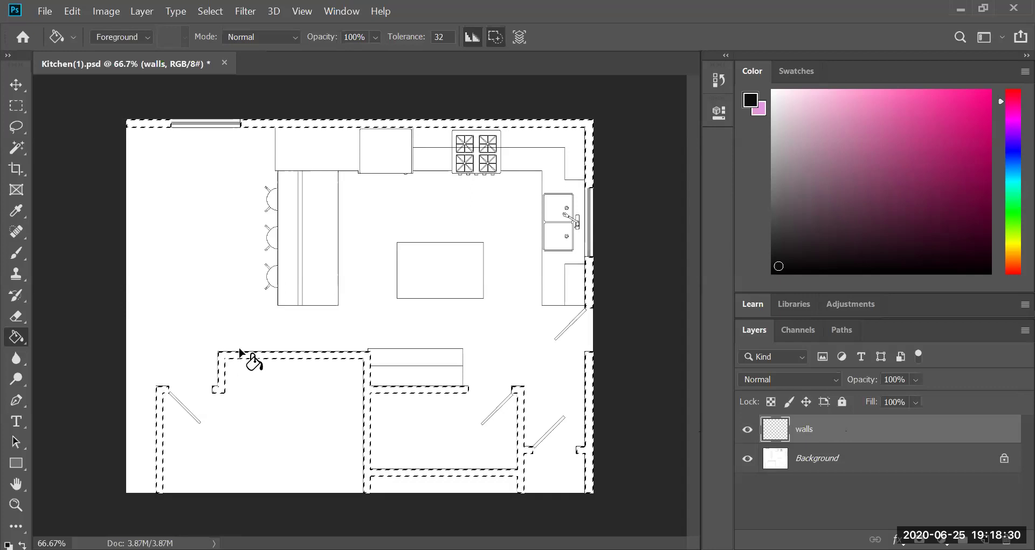
Step: Bucket-fill the selected walls black on the walls layer, then deselect
left_click(244, 356)
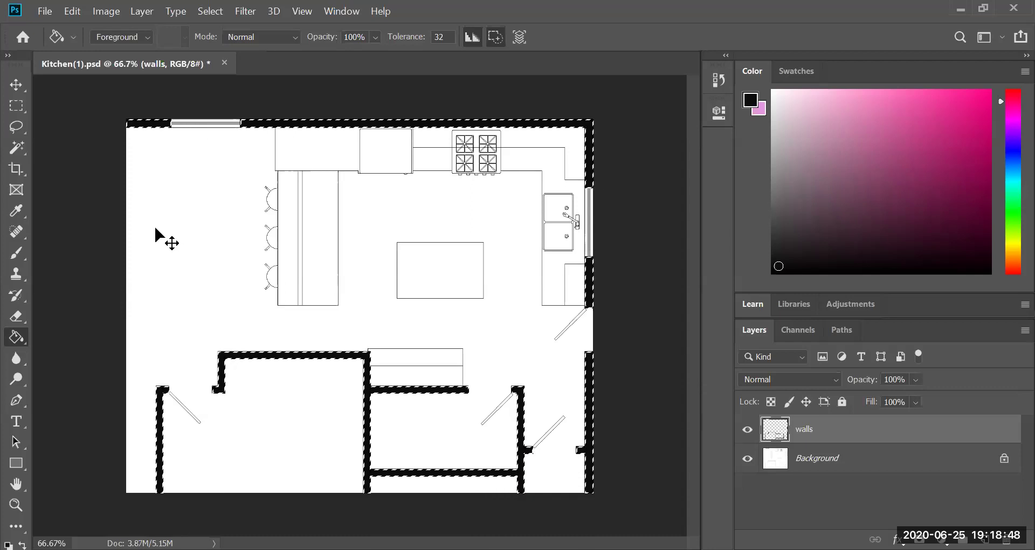
key("ctrl+d")
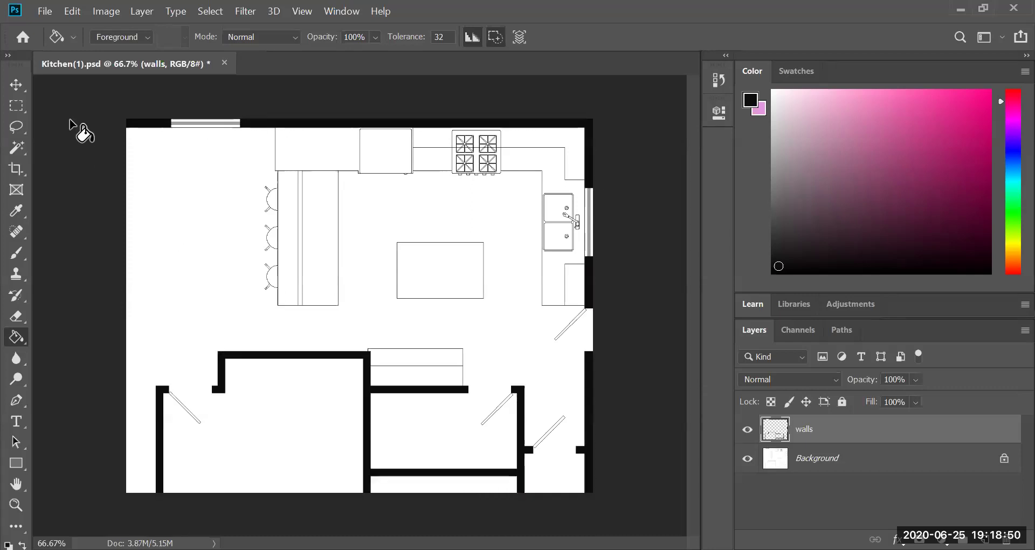